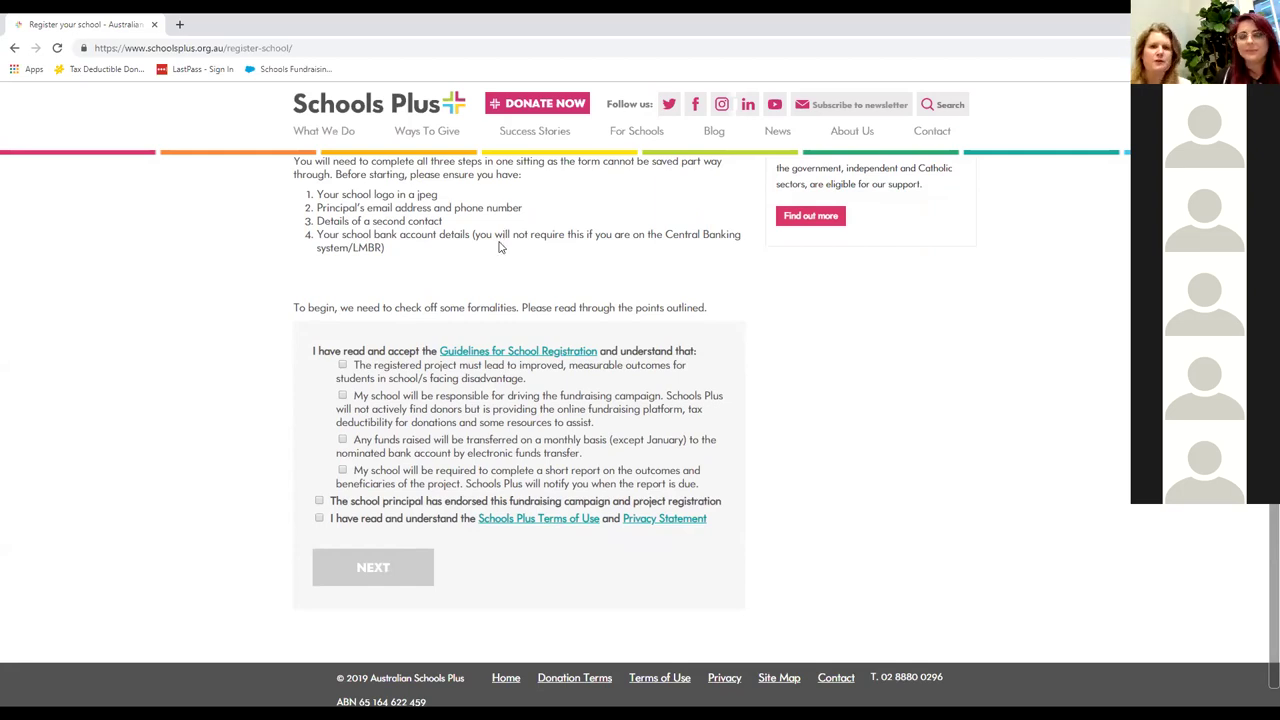
- Accept all four school registration conditions, the principal's endorsement and the terms and privacy statement, and proceed to school selection
scroll(520, 265, "down", 1)
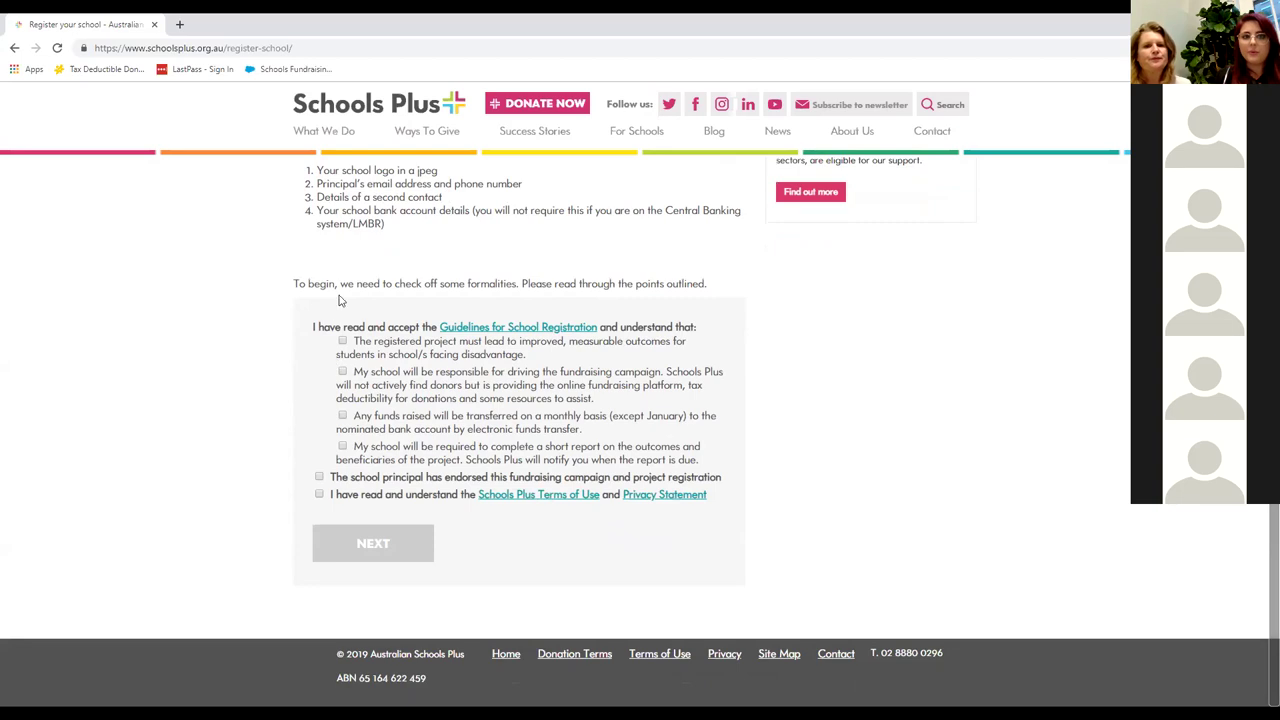
left_click(342, 341)
left_click(342, 371)
left_click(342, 415)
left_click(342, 446)
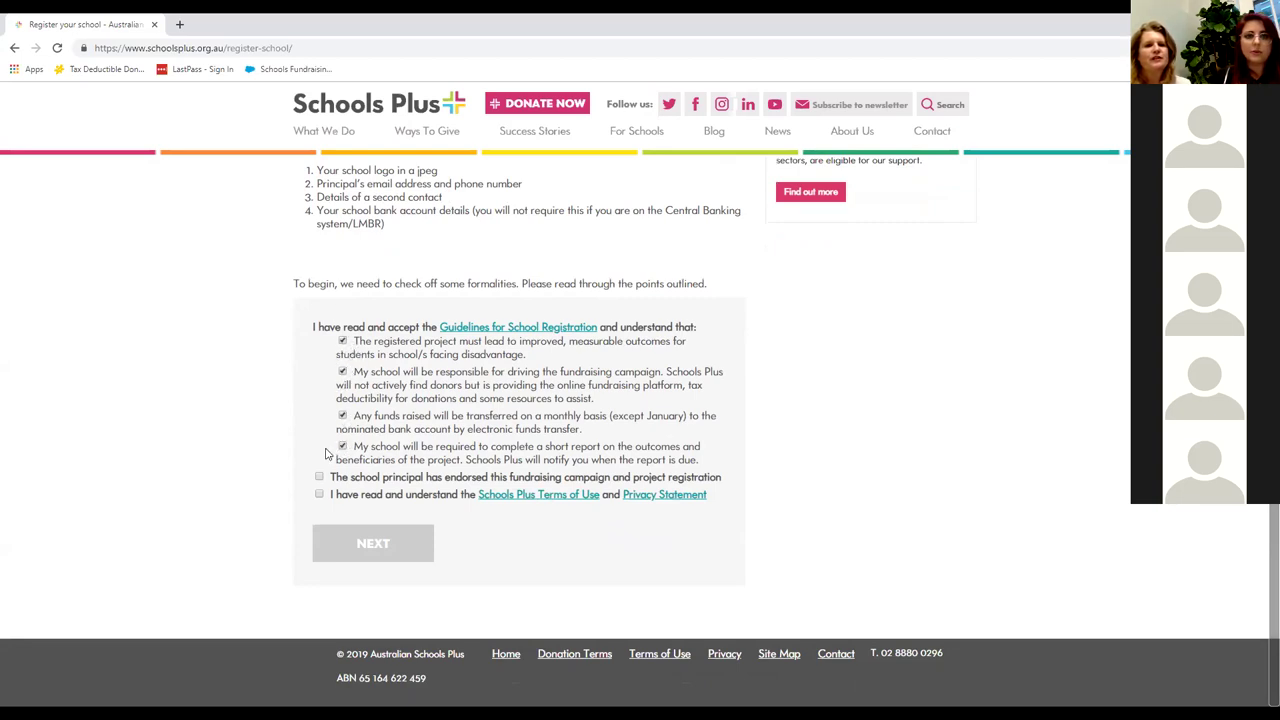
left_click(320, 477)
left_click(319, 494)
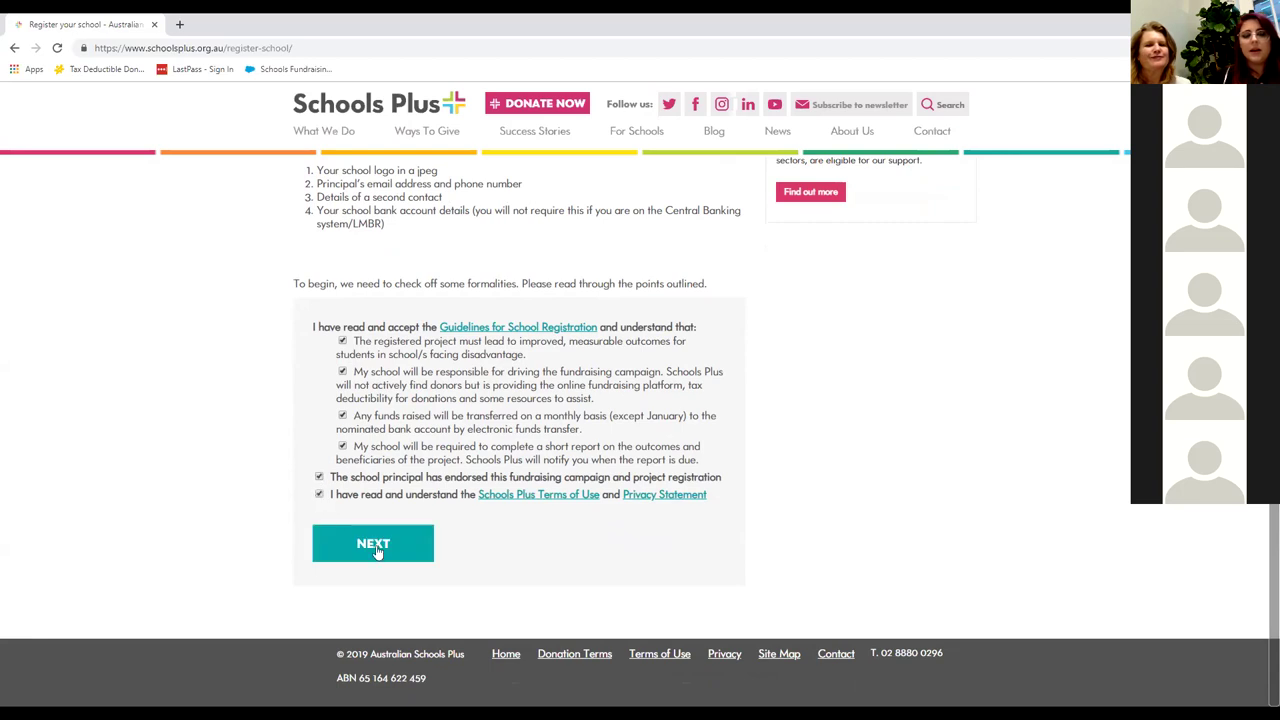
left_click(373, 544)
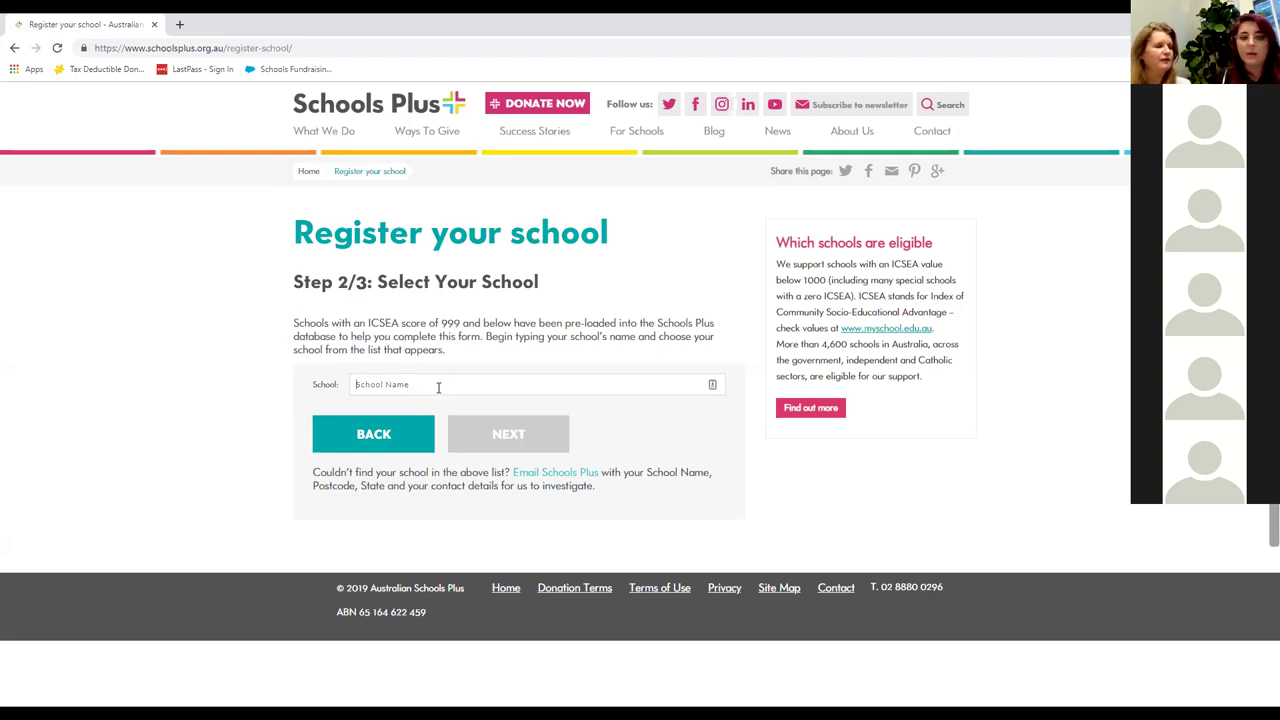
- Find and select "Aust Schools Plus_Test school" as the school and continue to the school details form
type("aus")
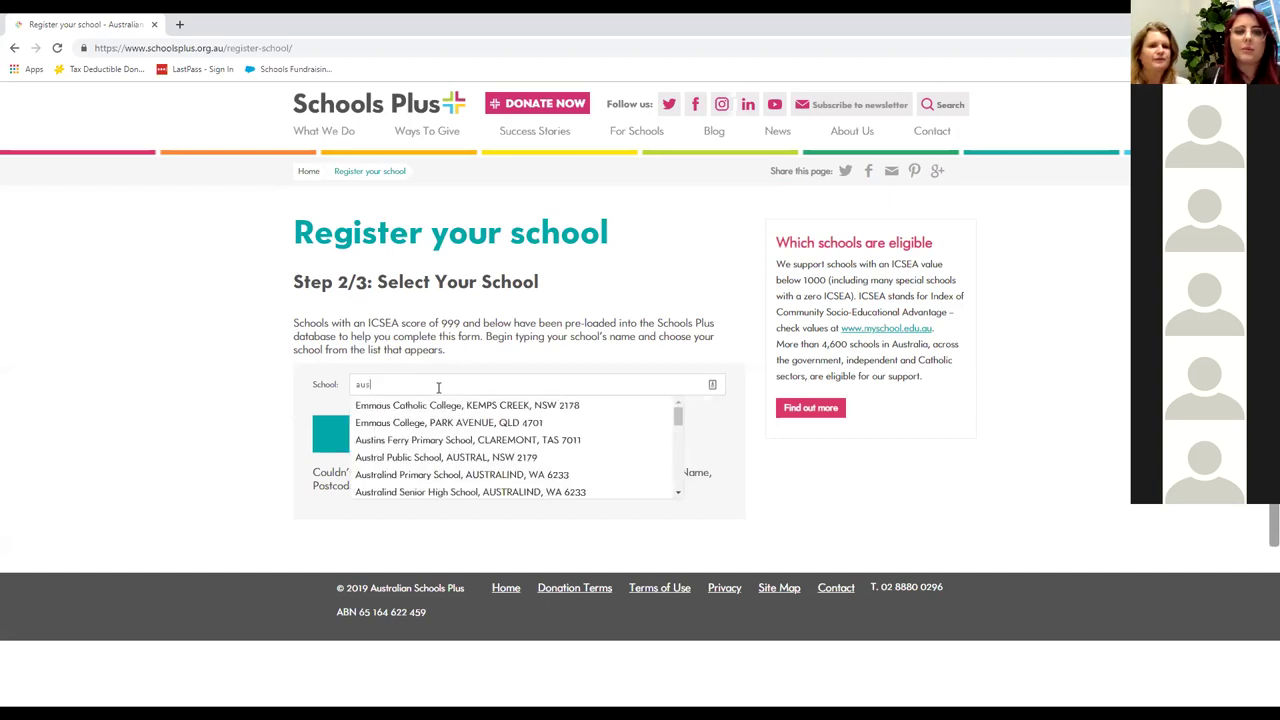
type("t")
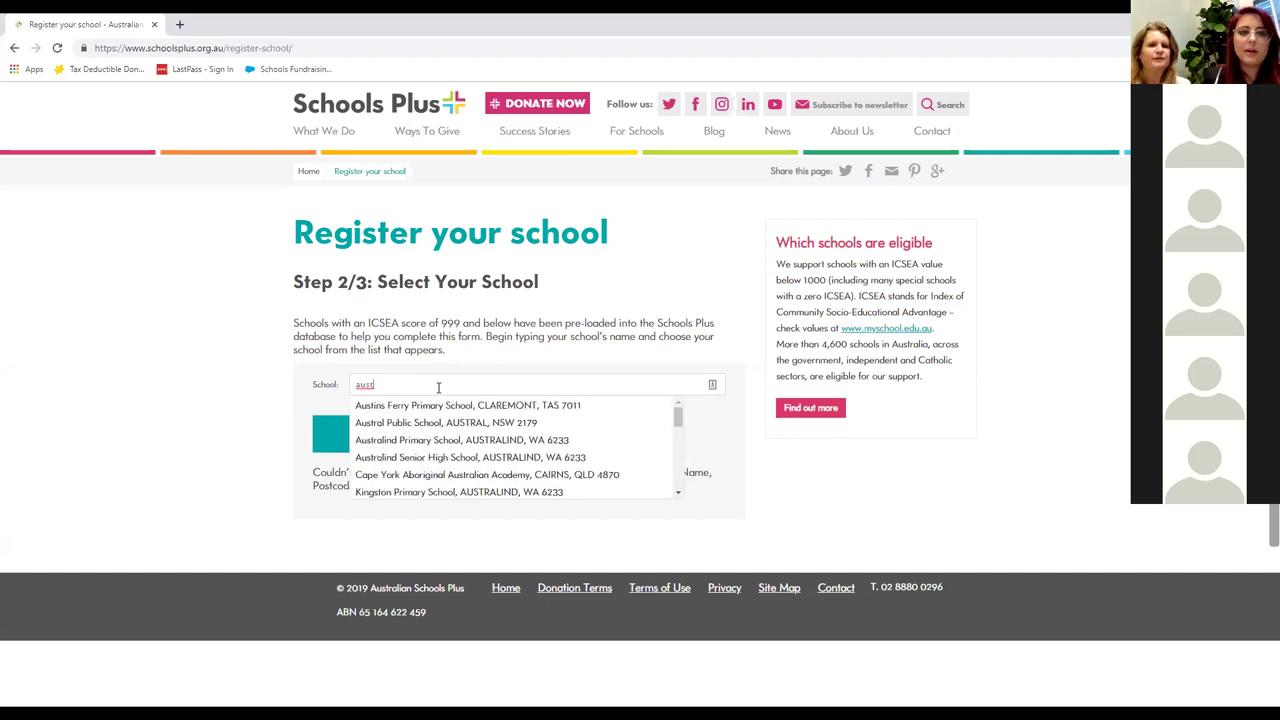
left_click(389, 406)
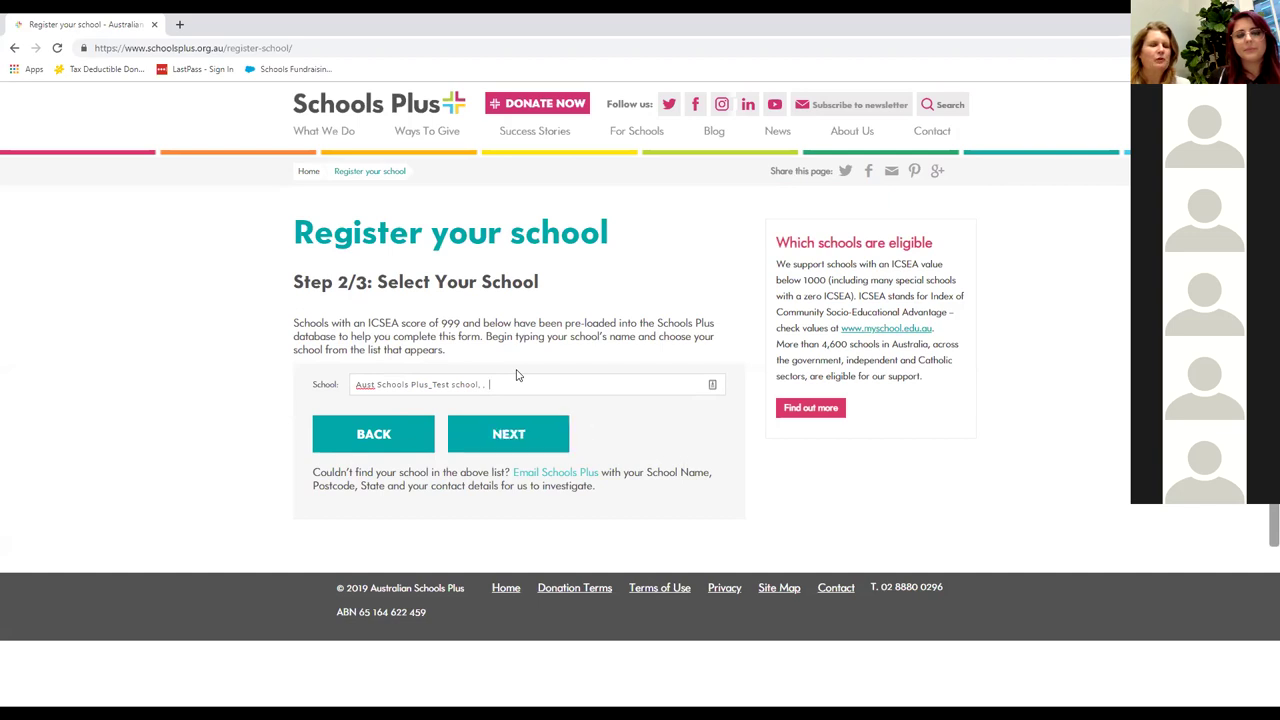
left_click(518, 436)
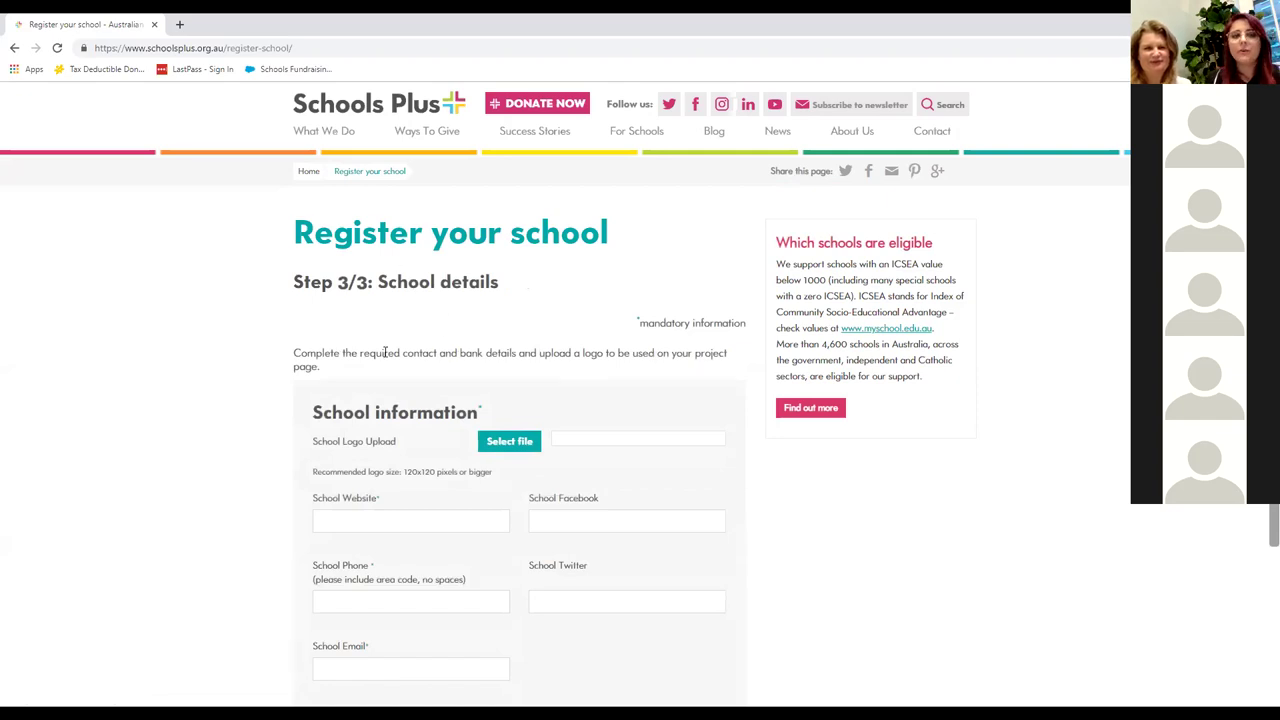
- Look through the school details form to examine the information required for registration
scroll(520, 397, "down", 1)
scroll(590, 423, "down", 1)
scroll(505, 449, "down", 5)
scroll(585, 487, "down", 13)
scroll(585, 466, "down", 5)
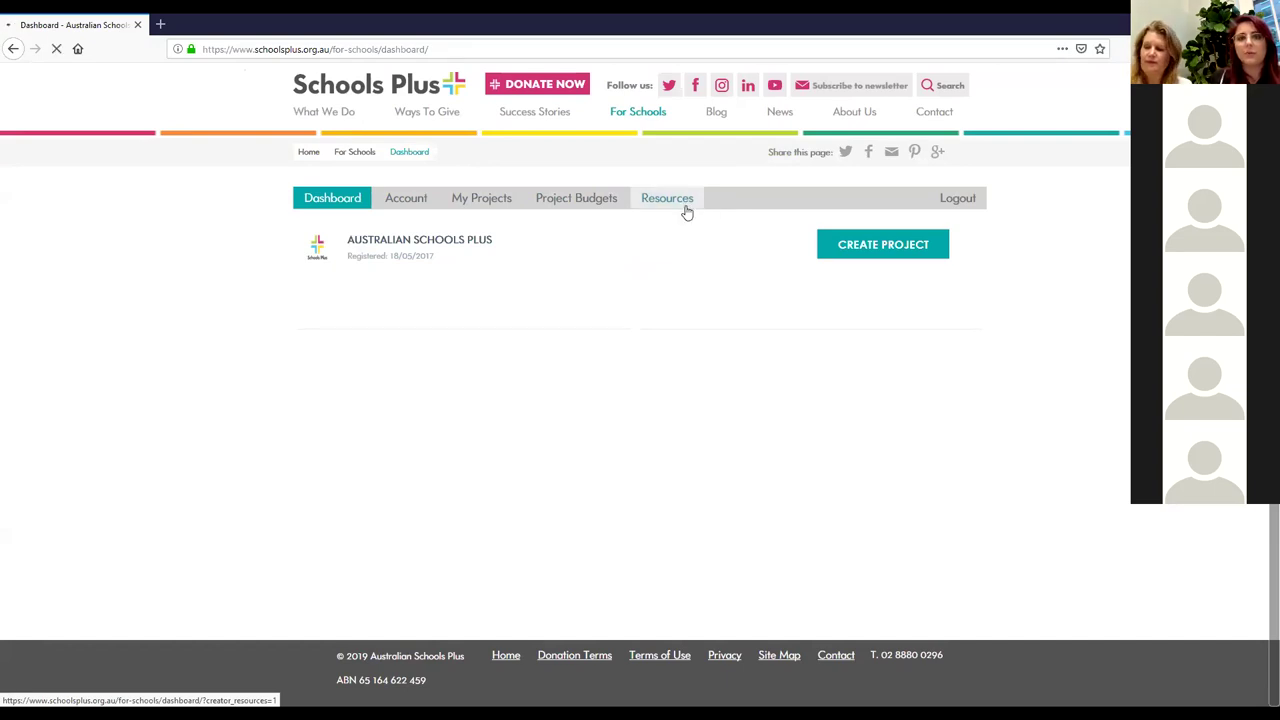
- Open the school's resources and look through the list of project, fundraising and thank-you templates
left_click(650, 200)
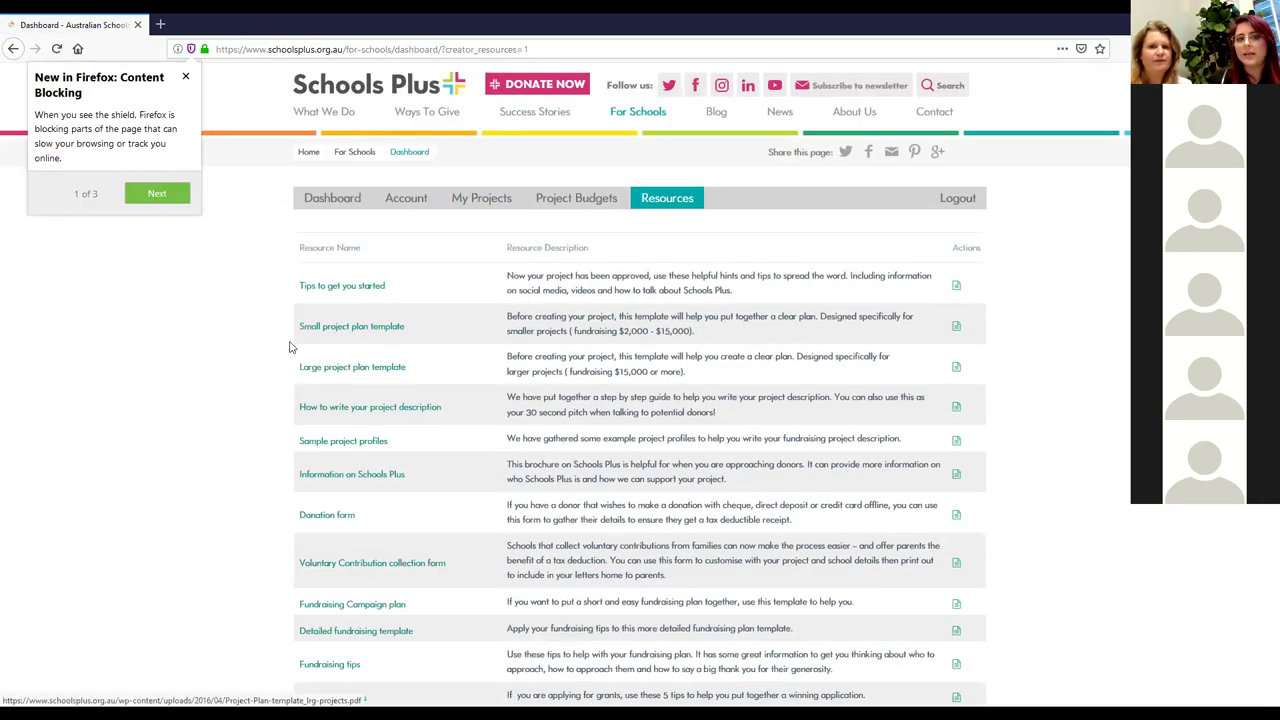
scroll(305, 385, "down", 1)
scroll(312, 388, "down", 4)
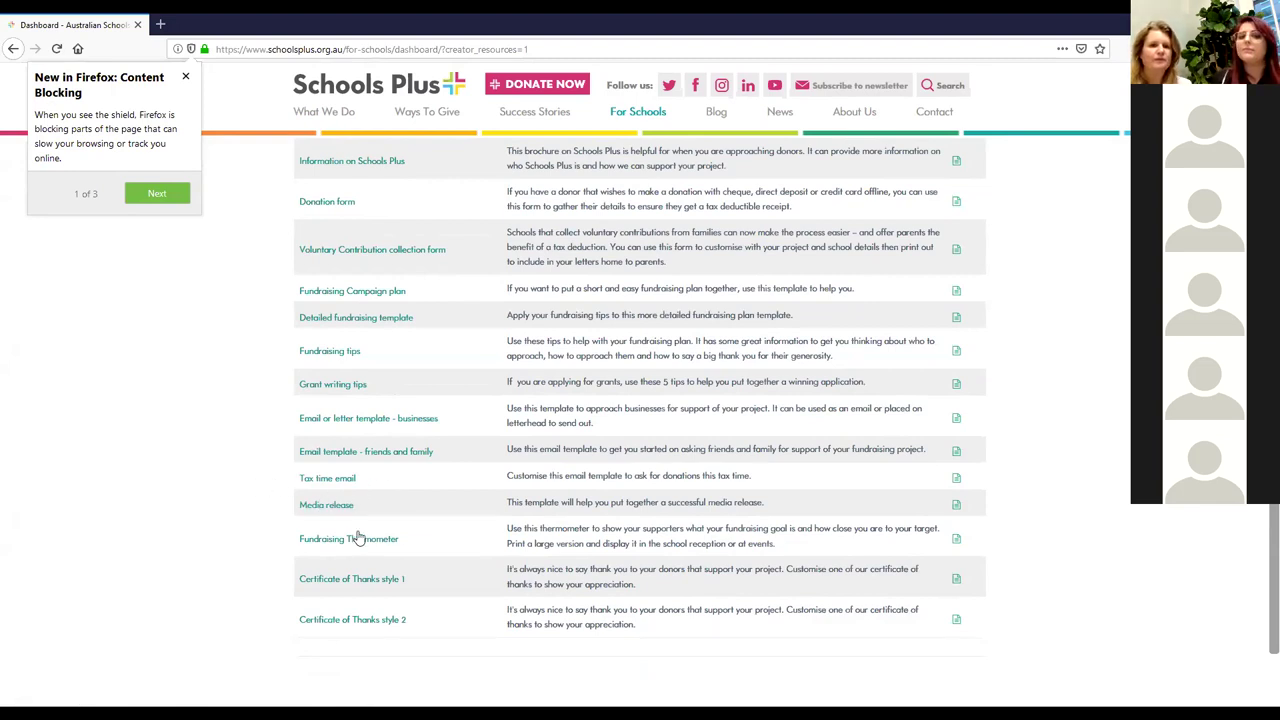
scroll(497, 540, "down", 2)
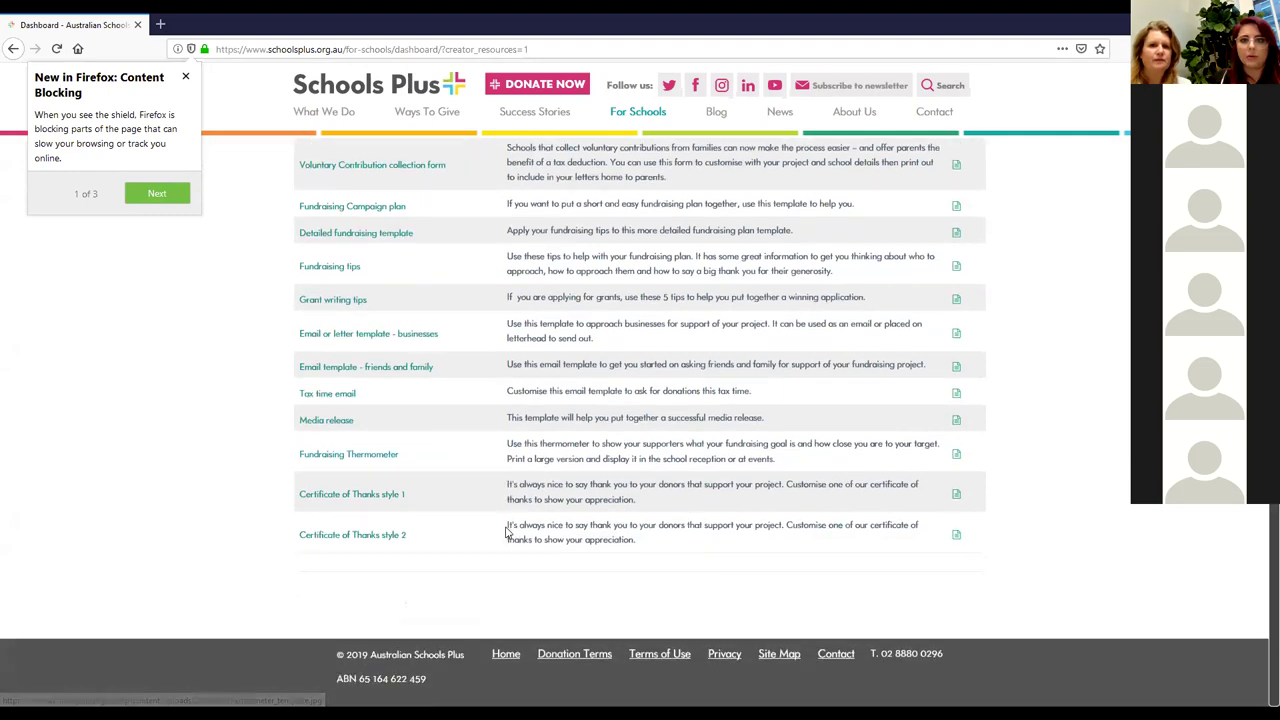
scroll(500, 535, "up", 7)
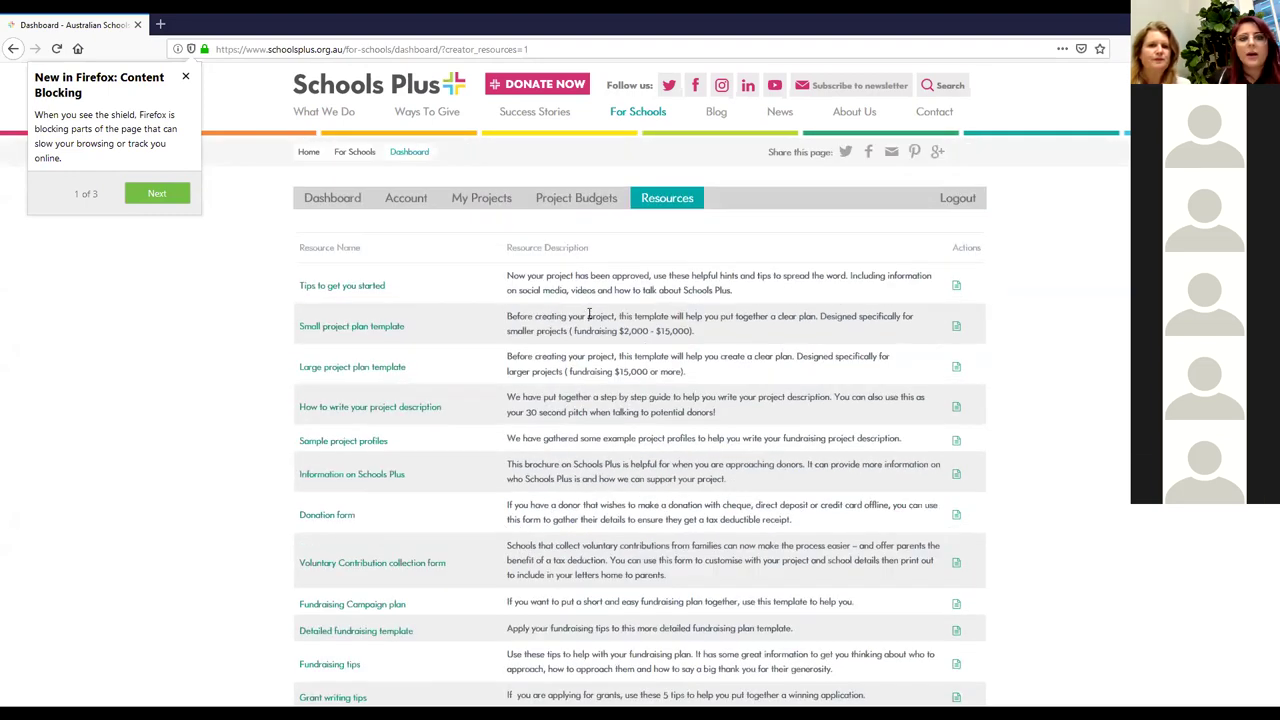
- Return to the dashboard, start a new project and review the form's preparation suggestions and project contact fields
left_click(352, 204)
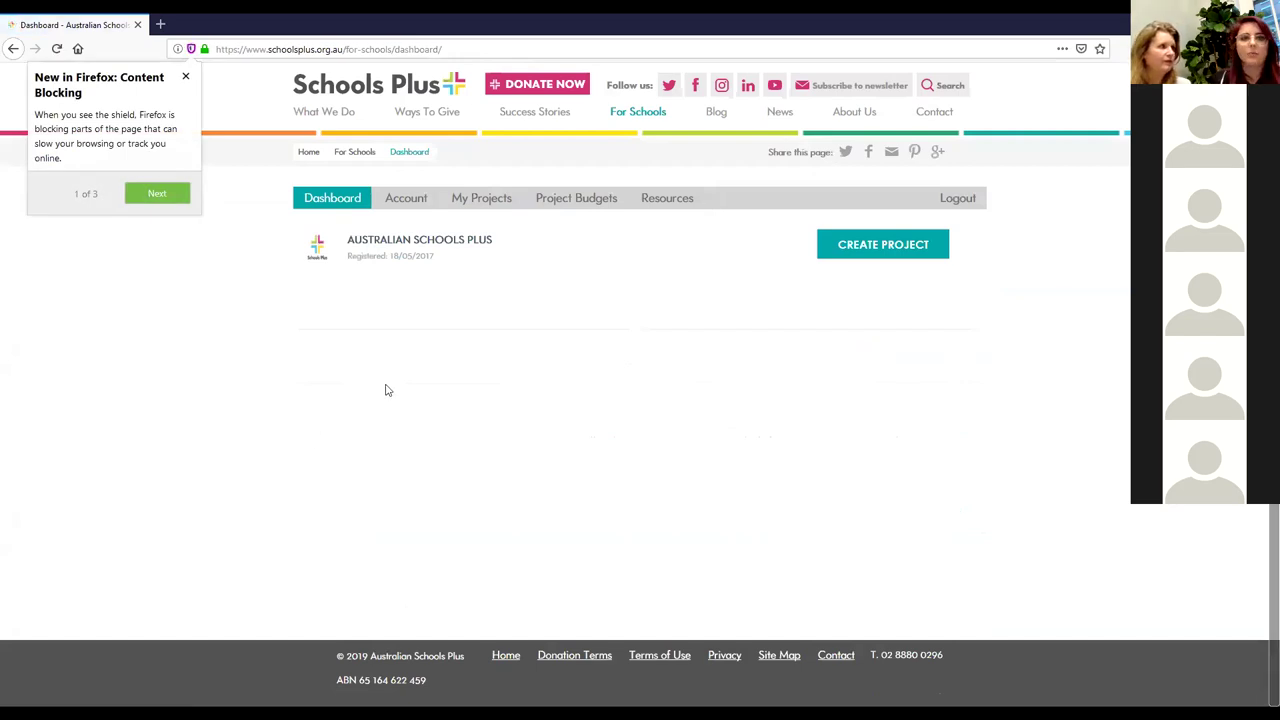
left_click(877, 250)
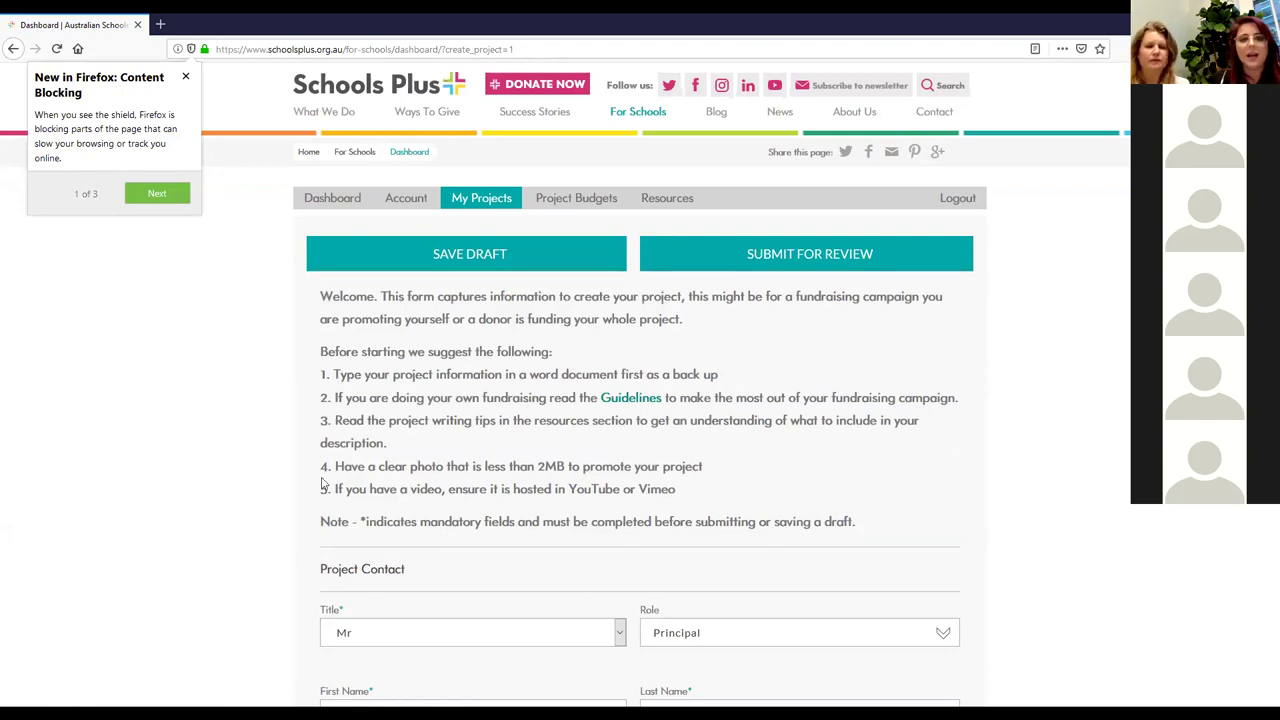
scroll(320, 517, "down", 2)
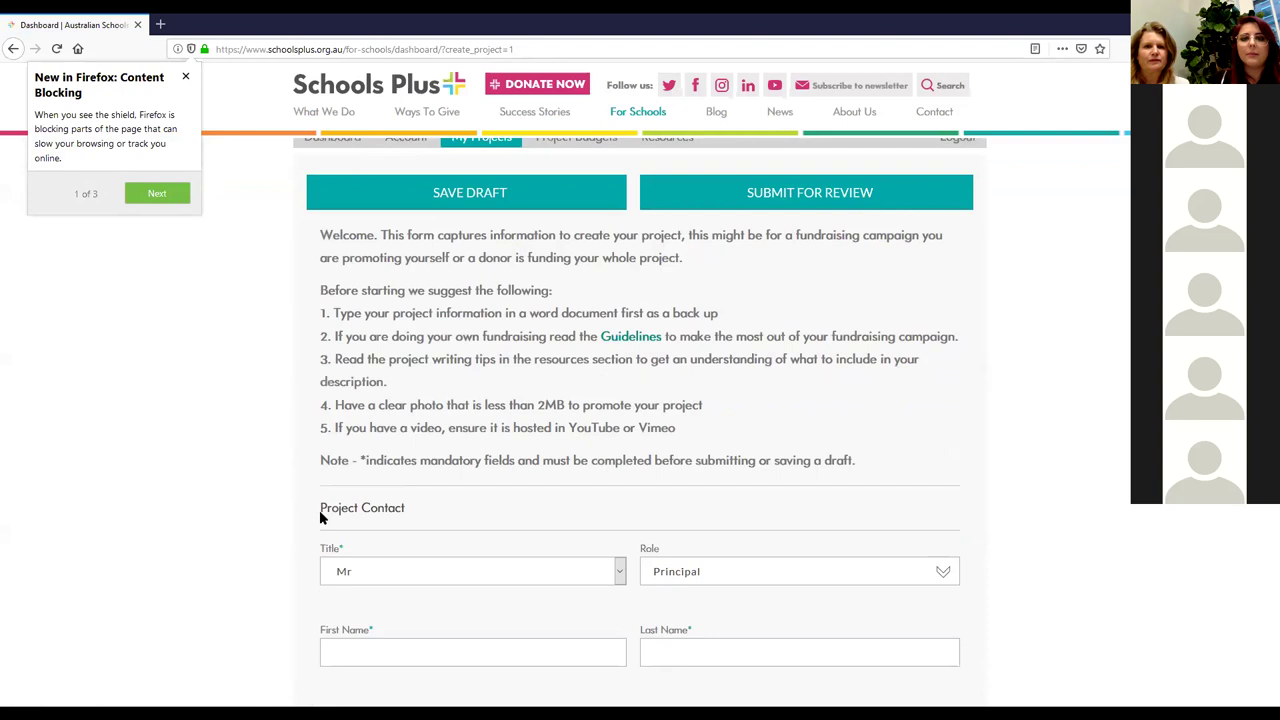
scroll(306, 555, "down", 1)
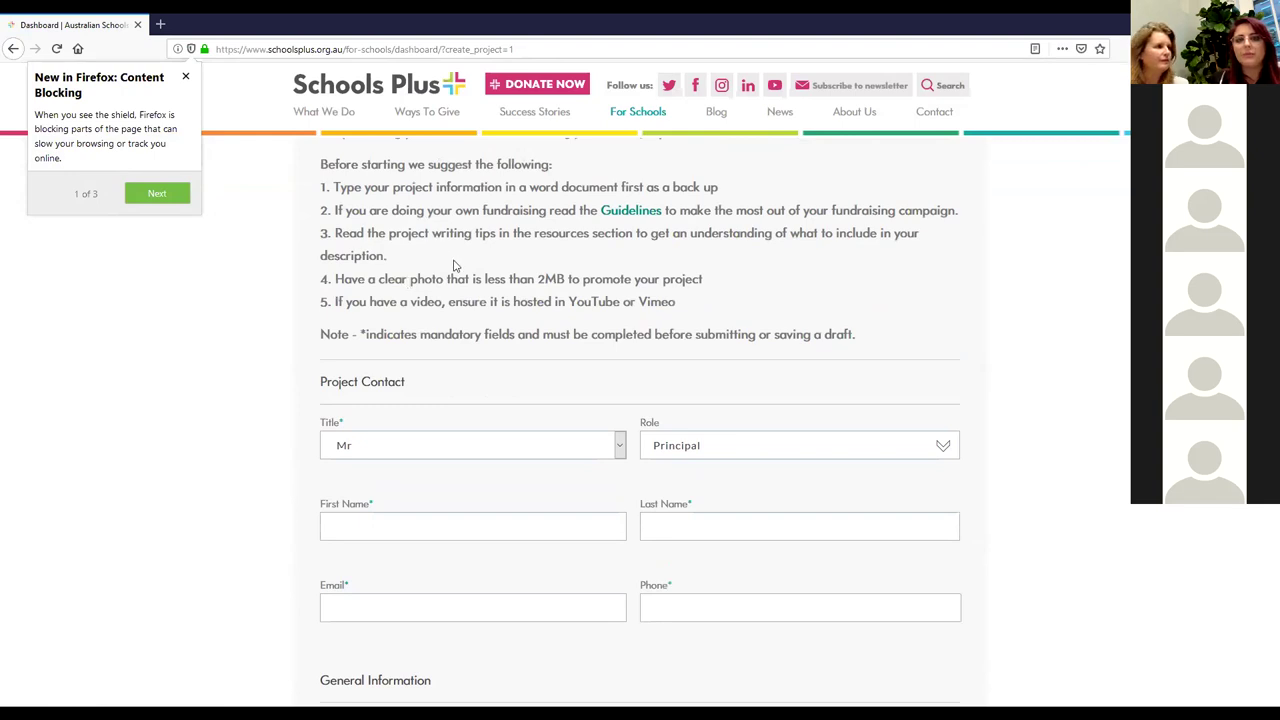
scroll(451, 266, "down", 1)
scroll(462, 315, "down", 3)
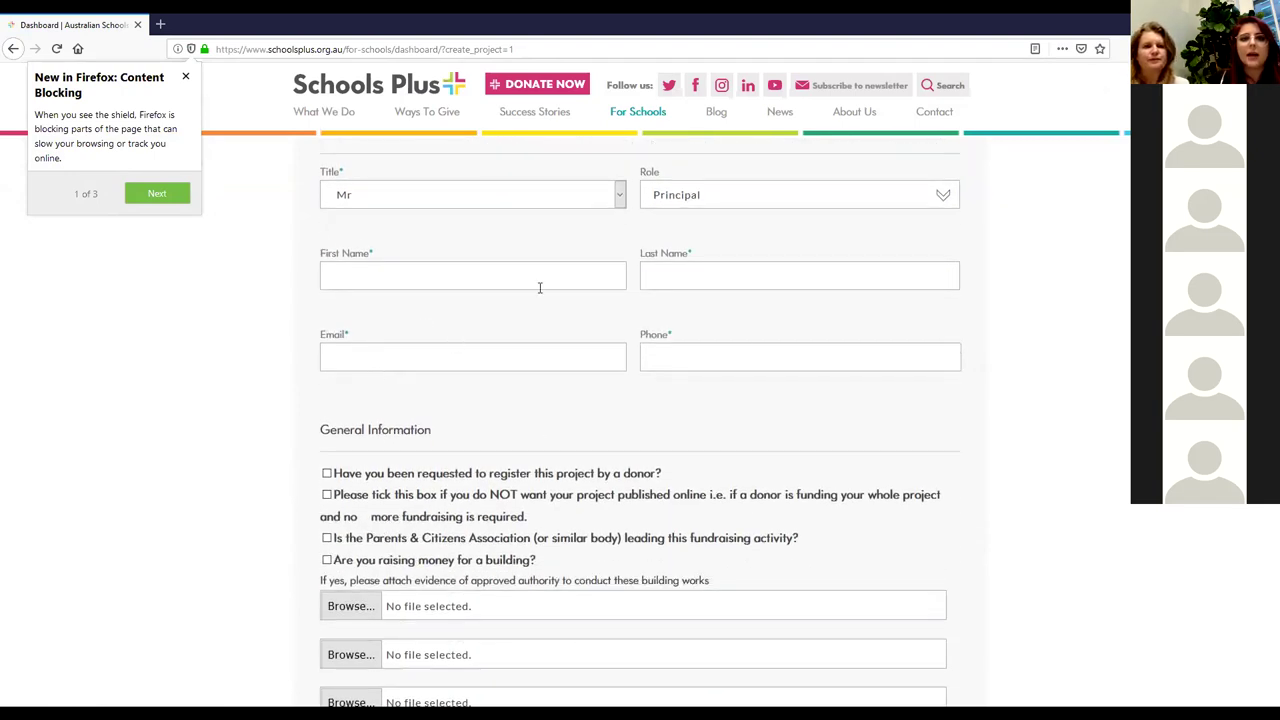
- Examine the Project Information and Project Details sections, including target amount, categories, fundraising dates and long description guidance
scroll(641, 431, "down", 9)
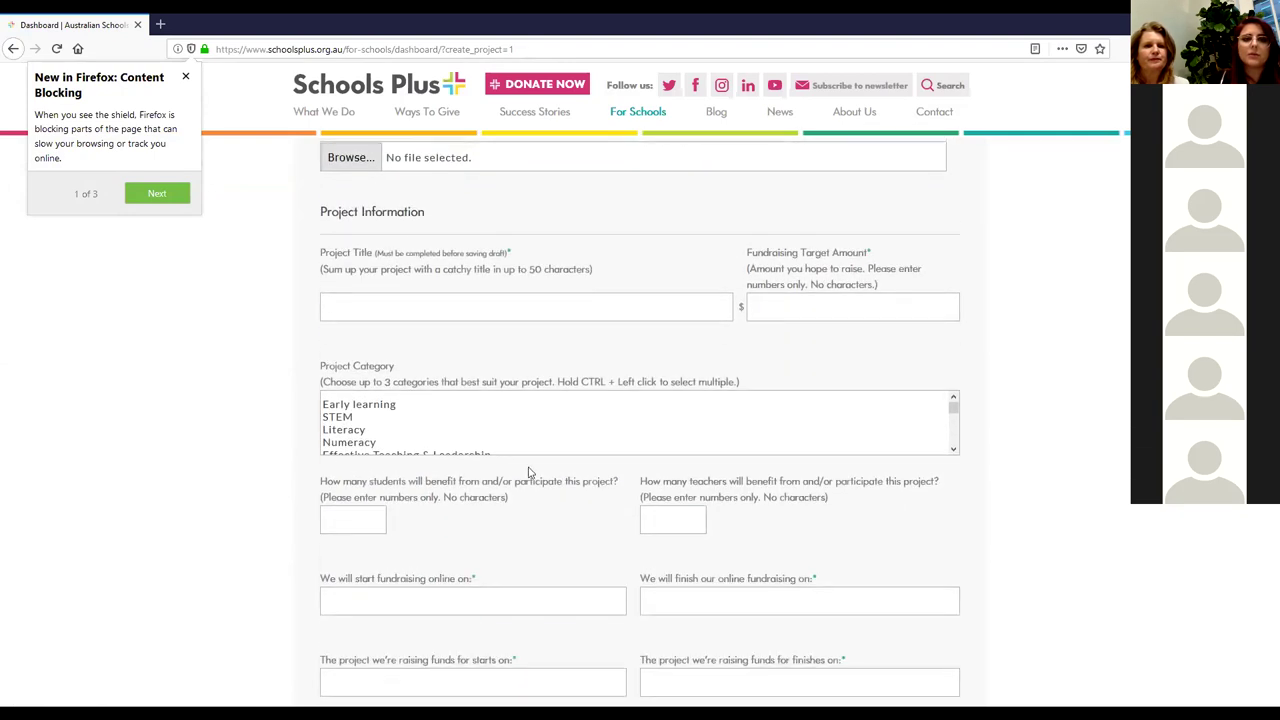
scroll(679, 410, "down", 2)
scroll(530, 490, "down", 4)
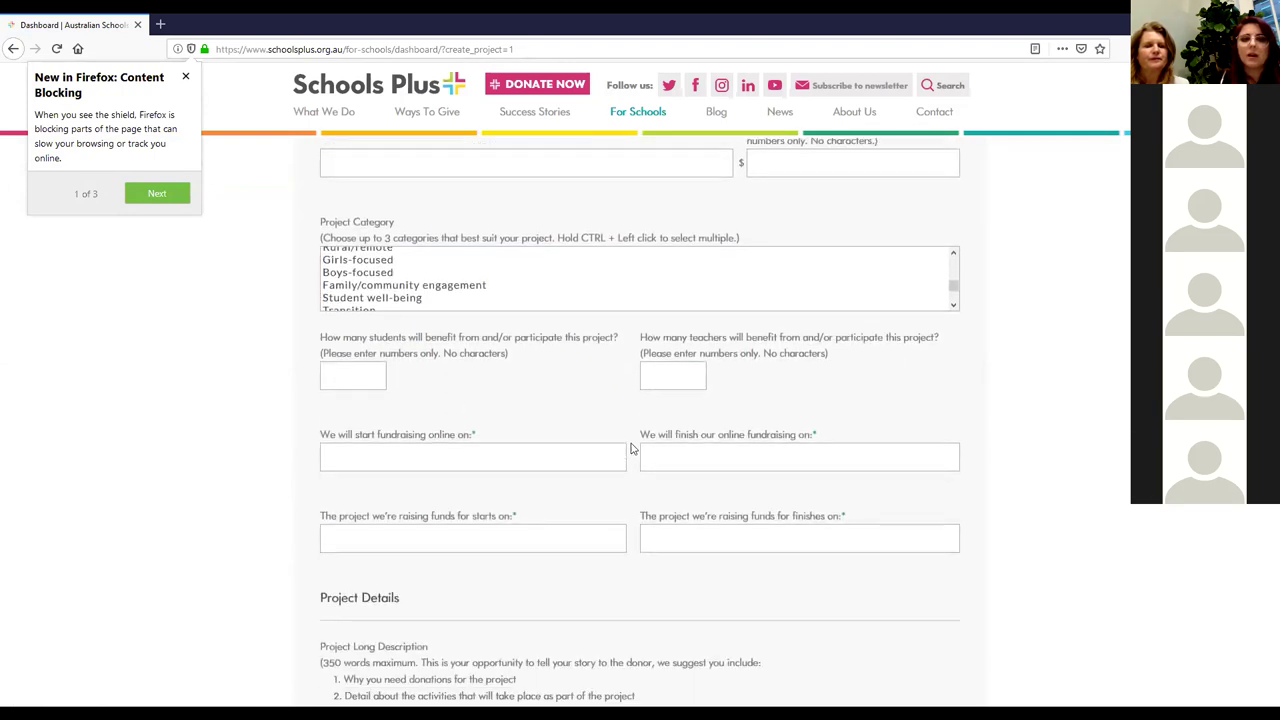
scroll(449, 429, "down", 4)
scroll(675, 443, "up", 4)
scroll(675, 443, "up", 1)
scroll(714, 484, "down", 5)
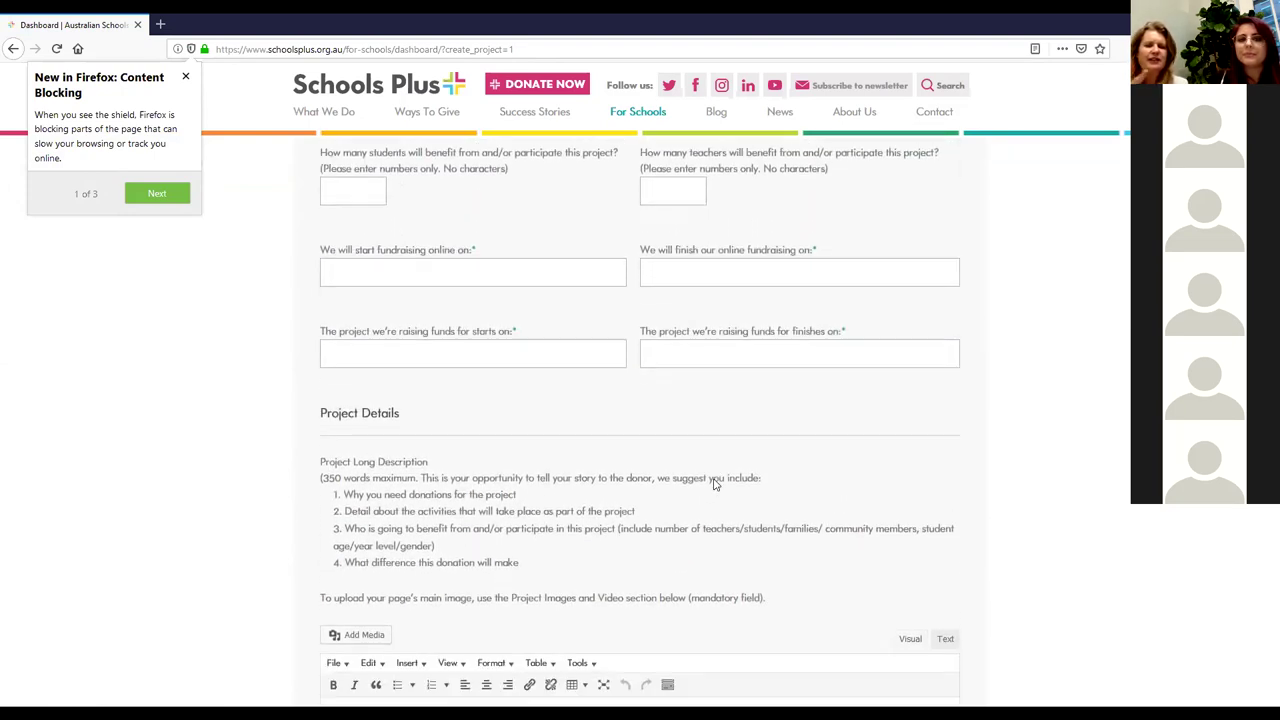
scroll(714, 478, "down", 1)
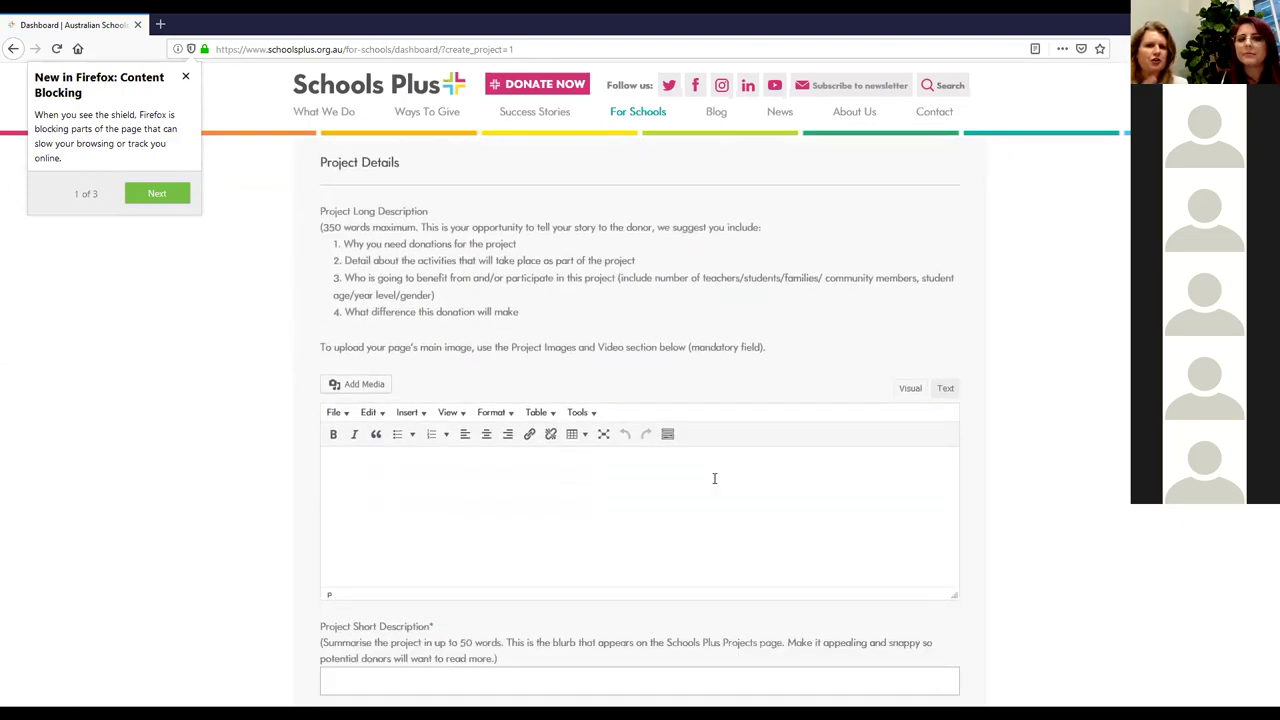
scroll(712, 477, "up", 5)
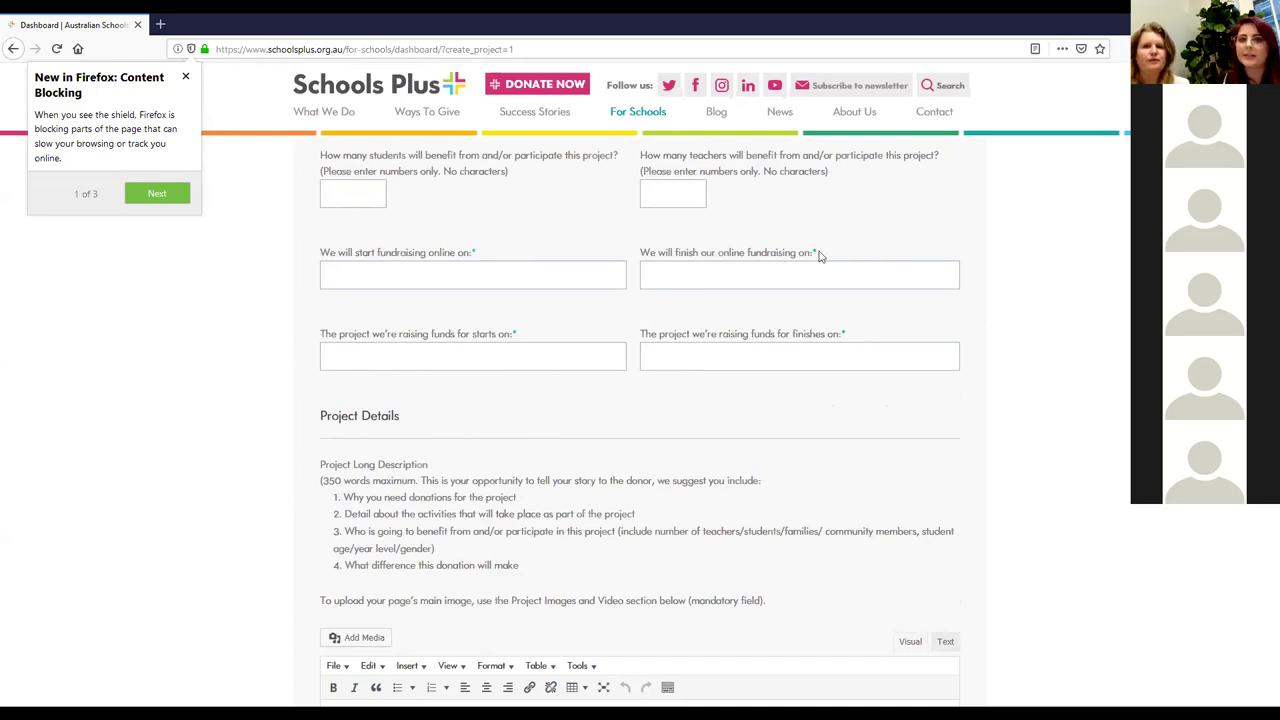
scroll(596, 407, "down", 10)
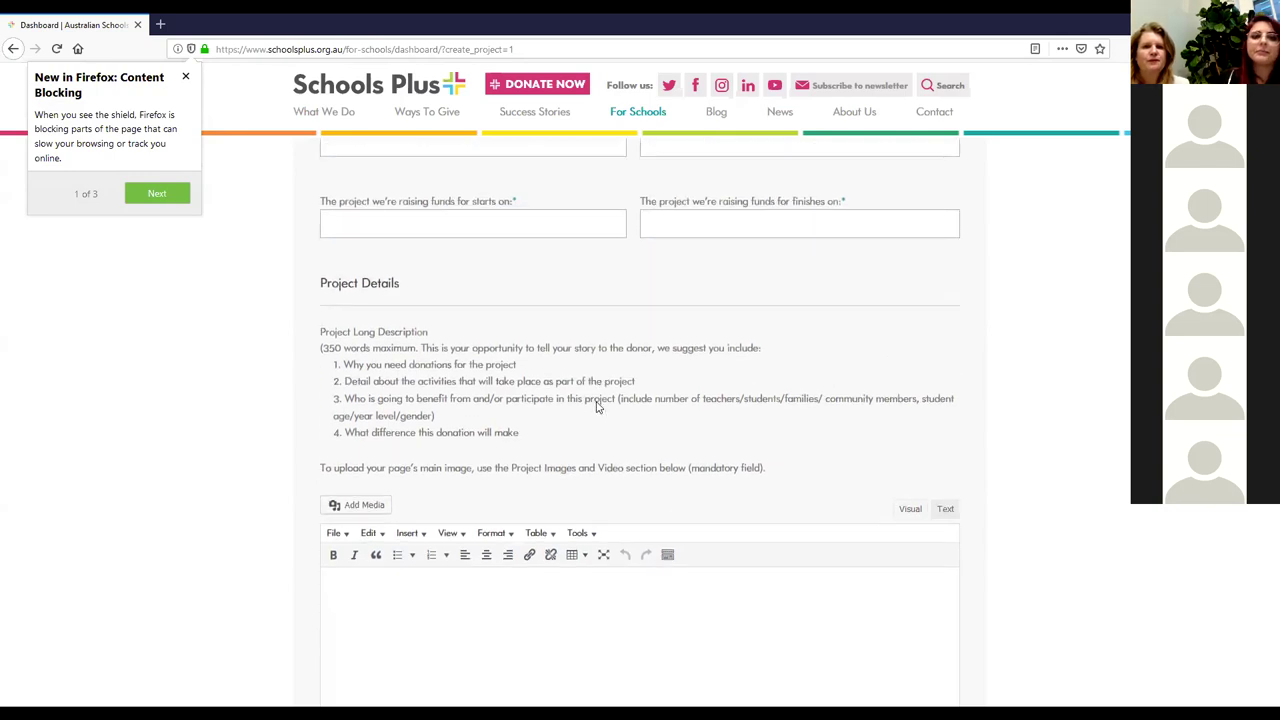
- Examine the project's short description, images and video, and optional donation level fields
scroll(680, 405, "down", 1)
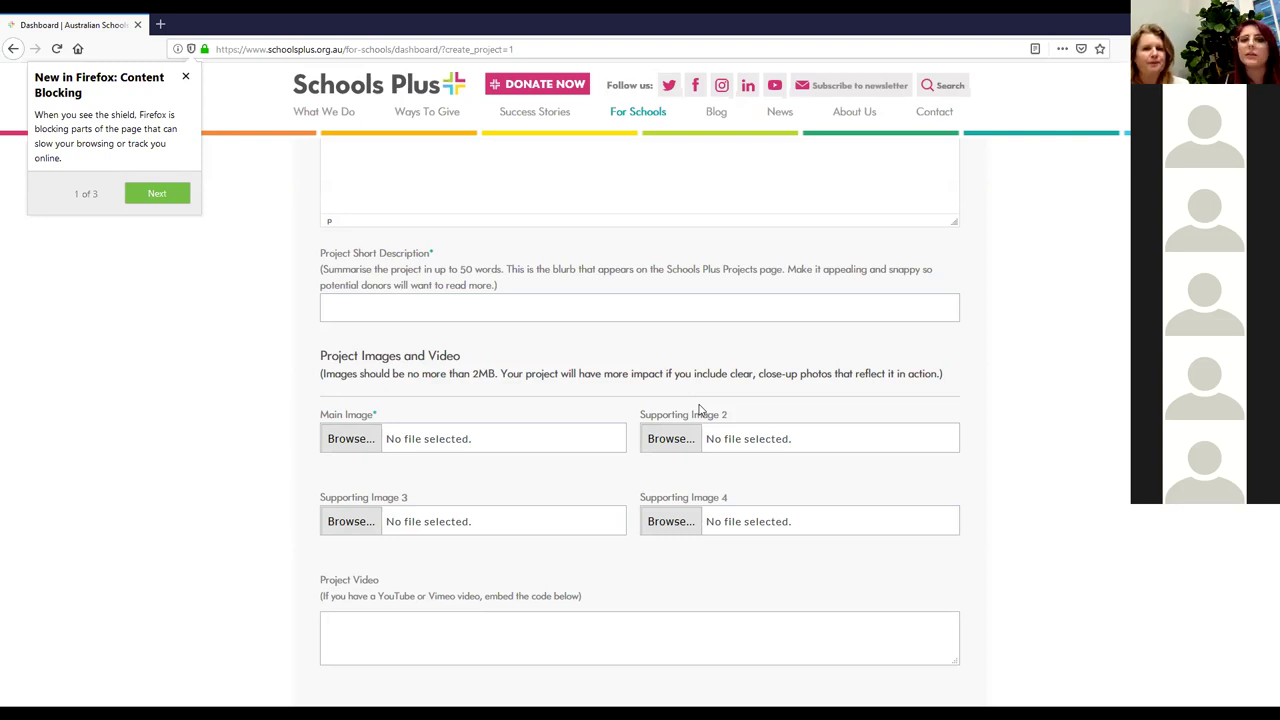
scroll(699, 410, "down", 1)
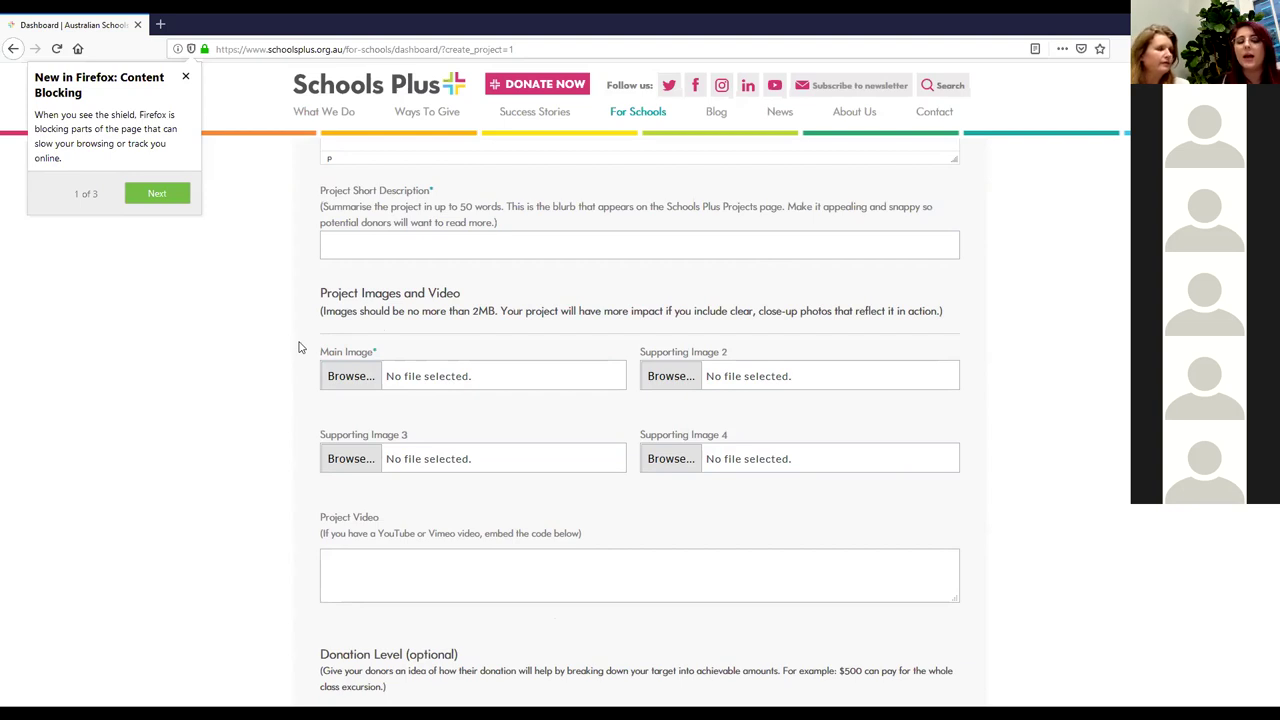
scroll(330, 406, "down", 2)
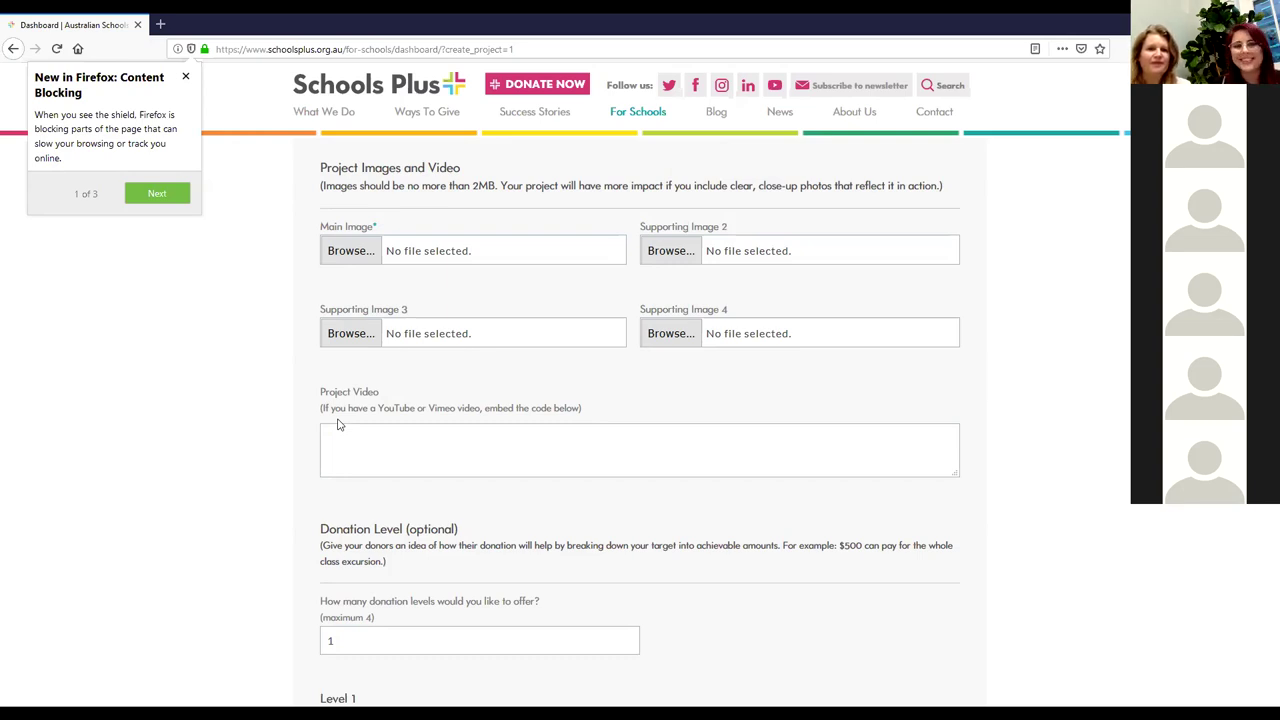
scroll(340, 420, "down", 3)
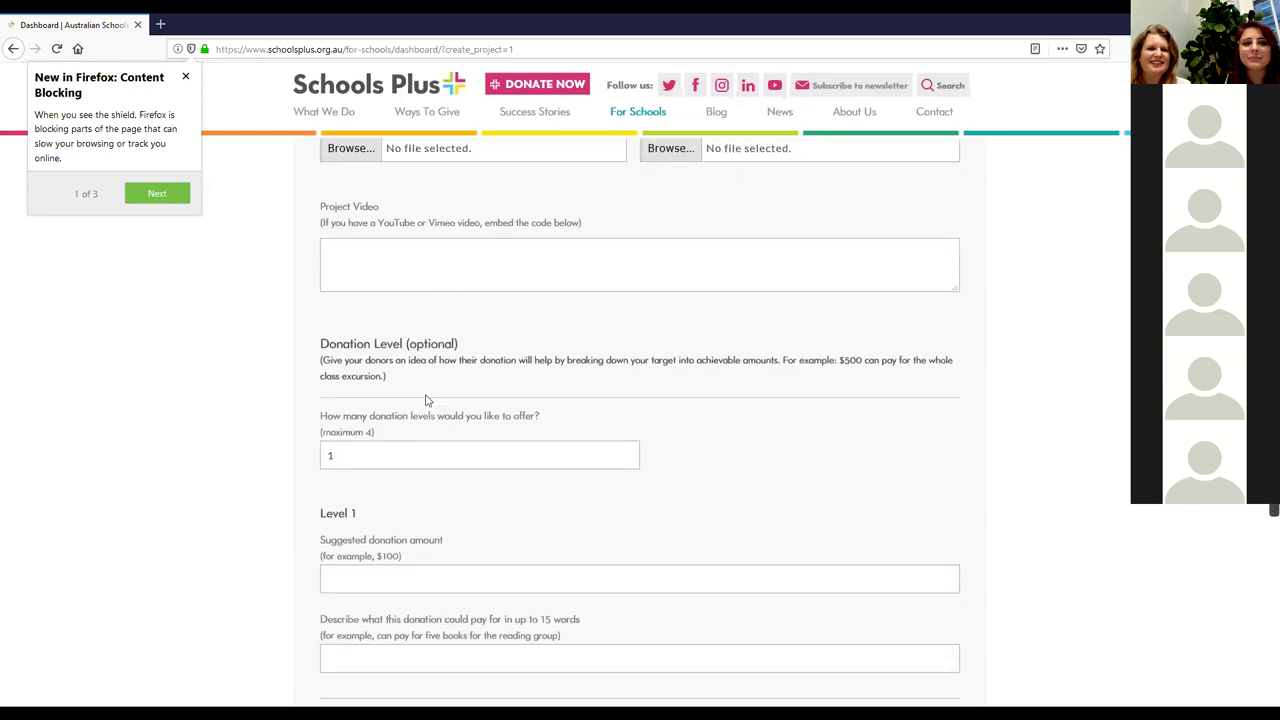
scroll(421, 404, "down", 2)
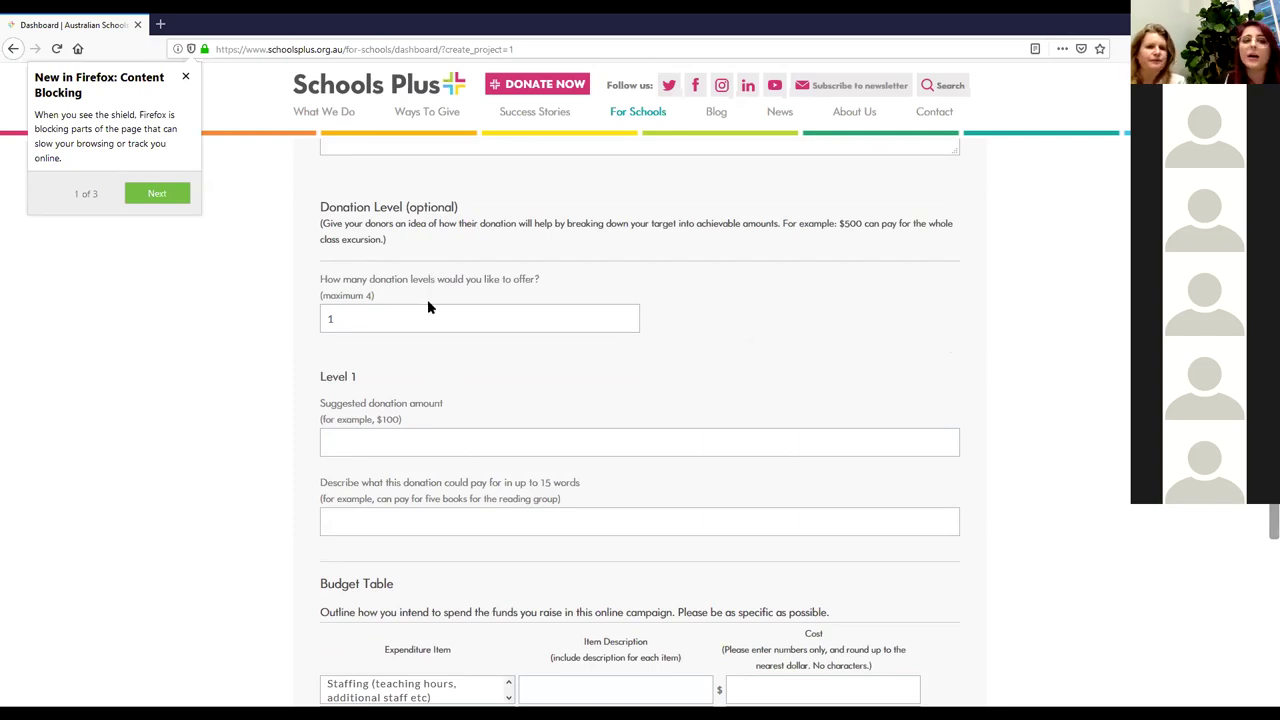
scroll(427, 300, "down", 1)
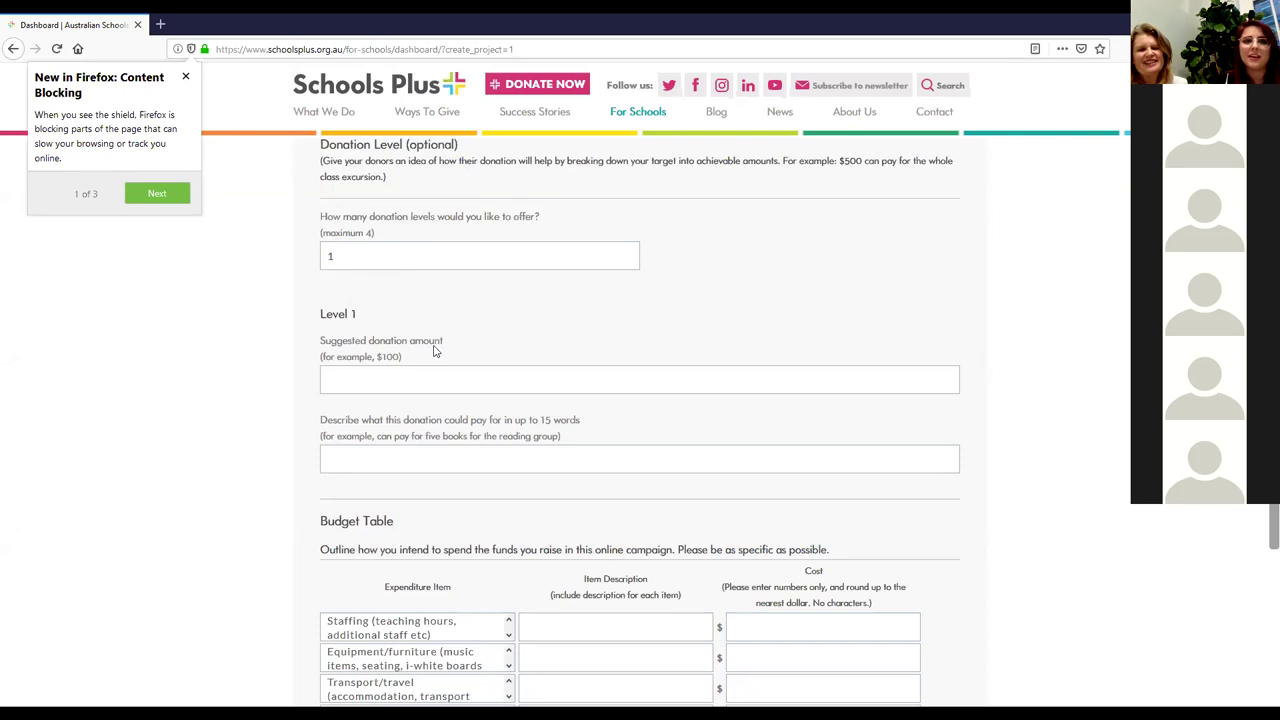
- Examine the Budget Table, Feedback Acquittal and Declaration and Privacy Statement sections through to the end of the project form
scroll(430, 350, "down", 4)
scroll(490, 470, "down", 5)
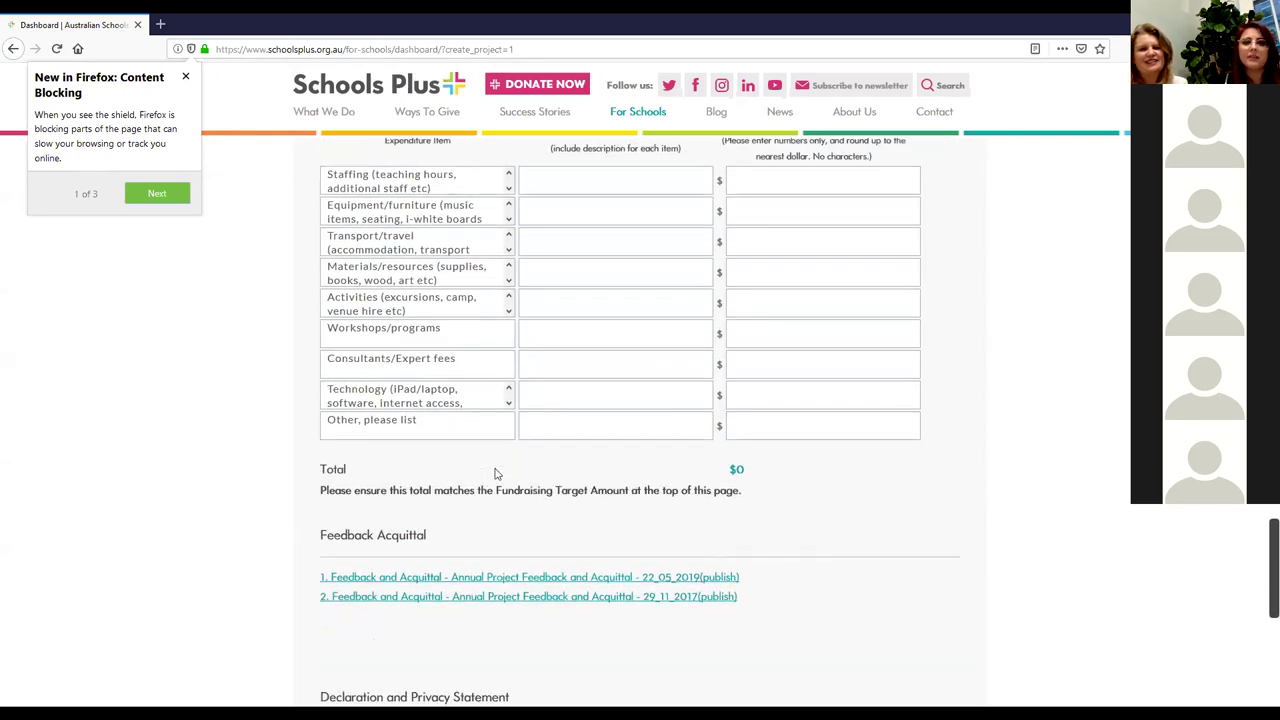
scroll(498, 490, "down", 2)
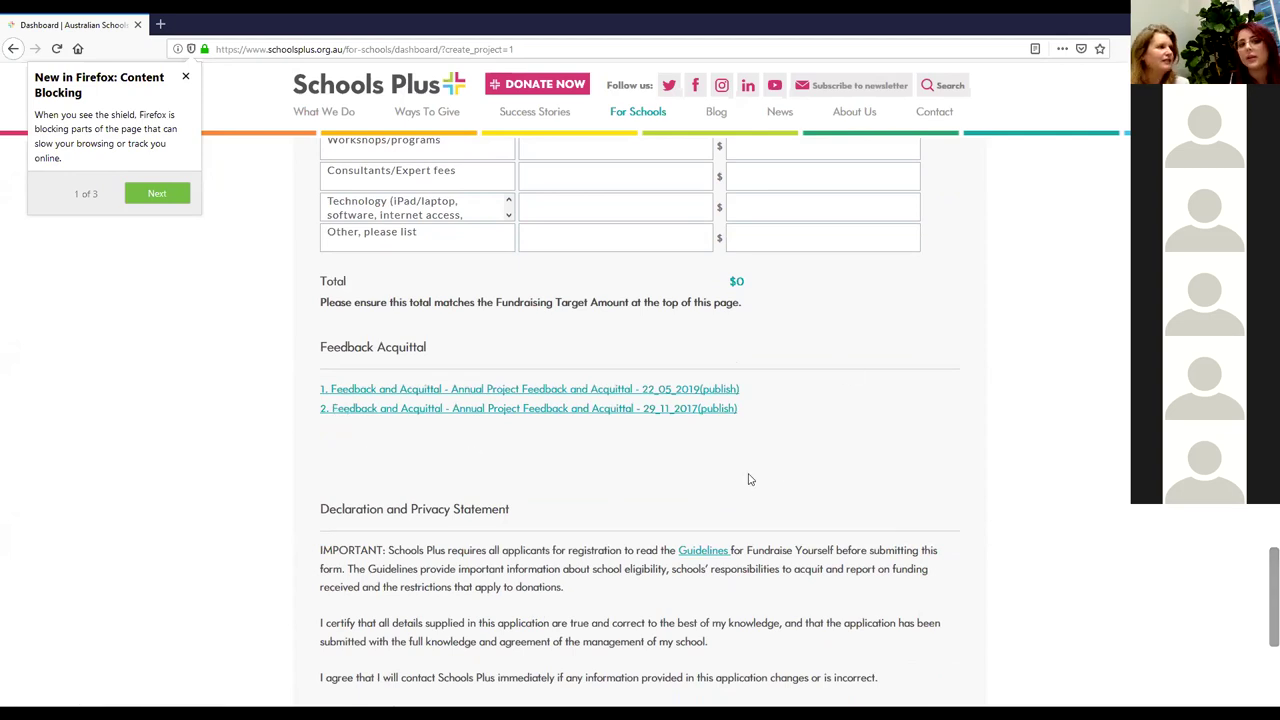
scroll(731, 492, "down", 4)
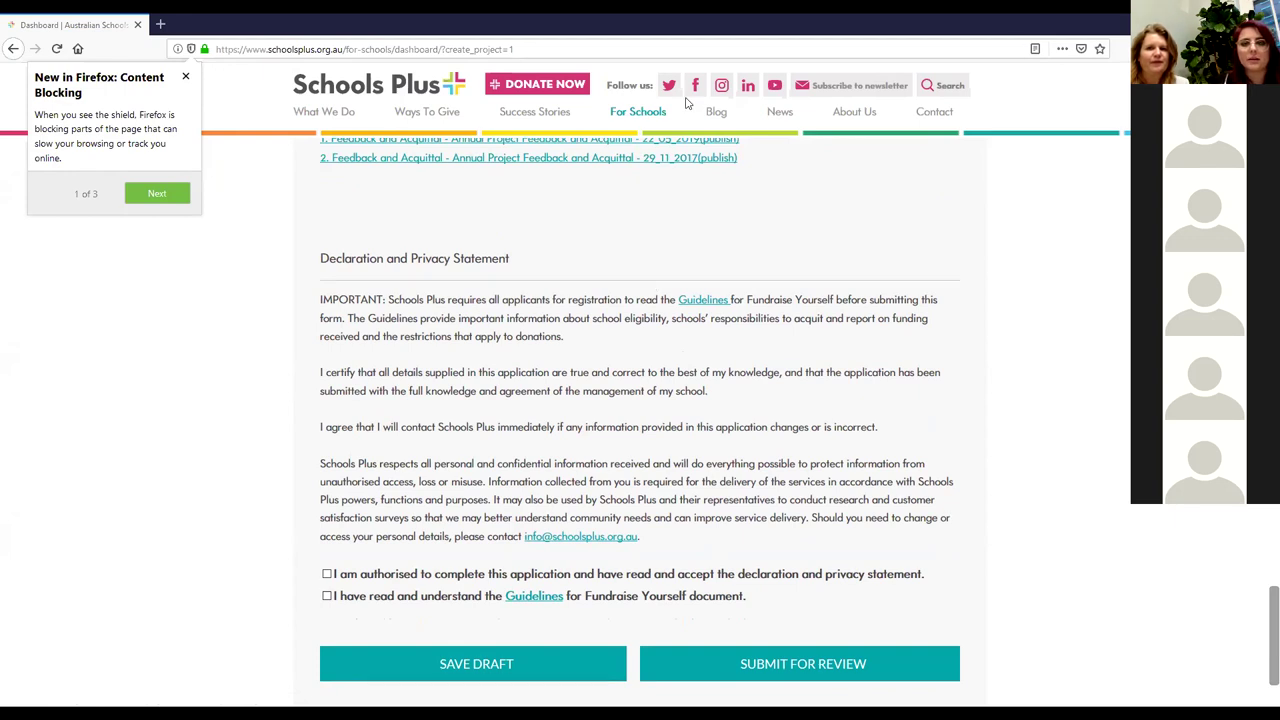
- Switch to the Fundraising Fundamentals 2019 presentation and show the "Using Fundraise Yourself" slide with the Laptops for learning example
key("alt+Tab")
left_click(865, 388)
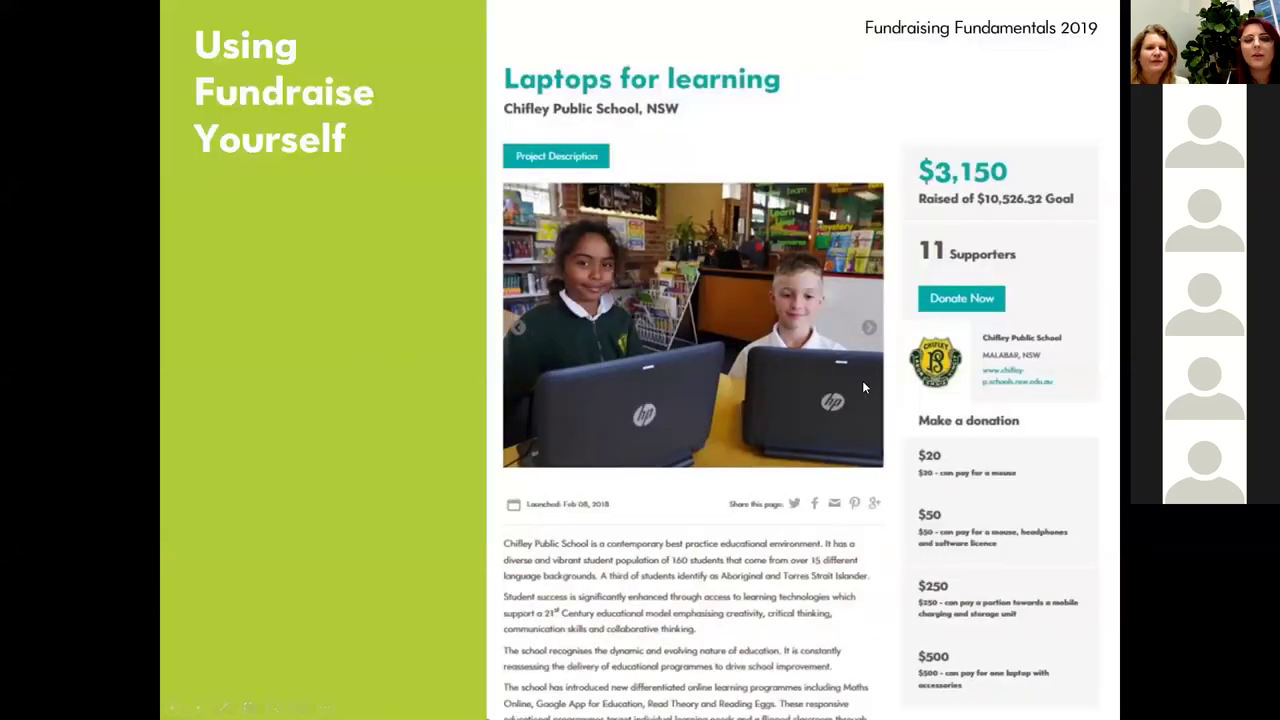